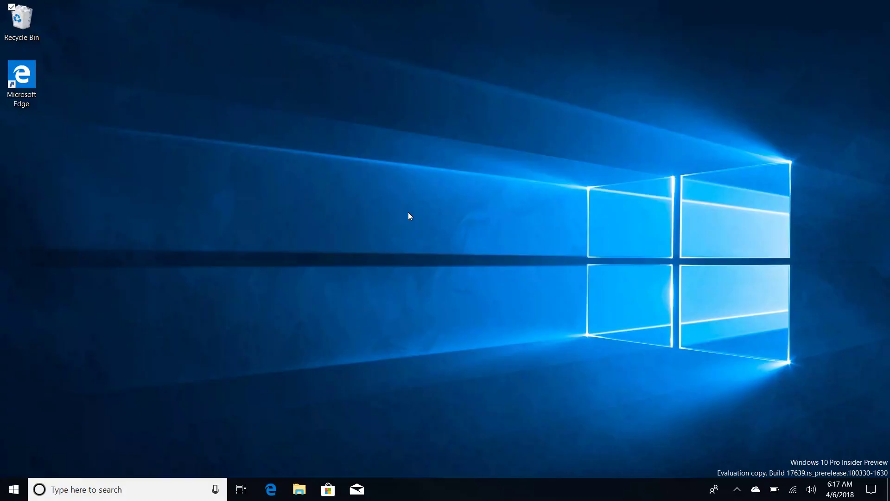
Step: In File Explorer, view and dismiss the tip about restoring earlier tabs, then close Explorer
left_click(299, 489)
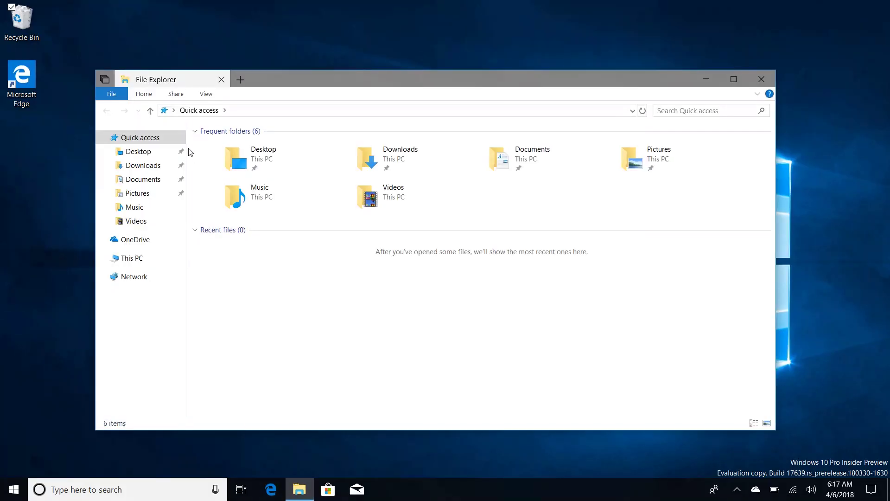
left_click(105, 79)
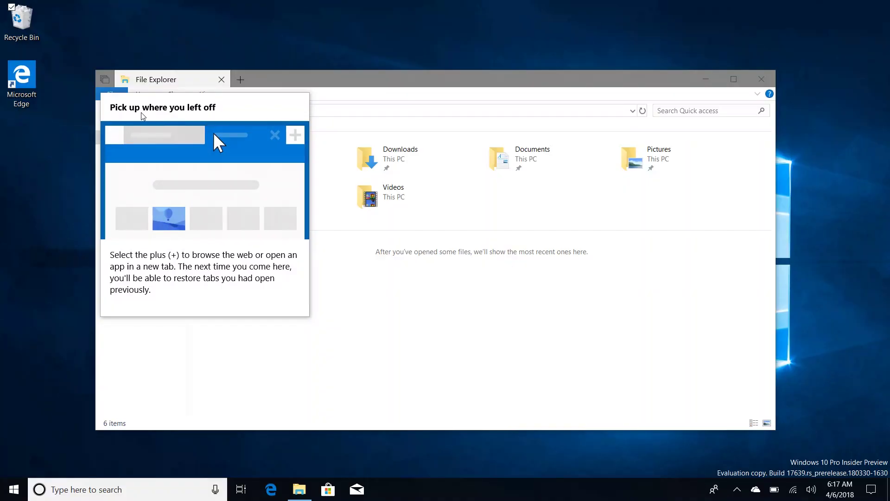
left_click(410, 384)
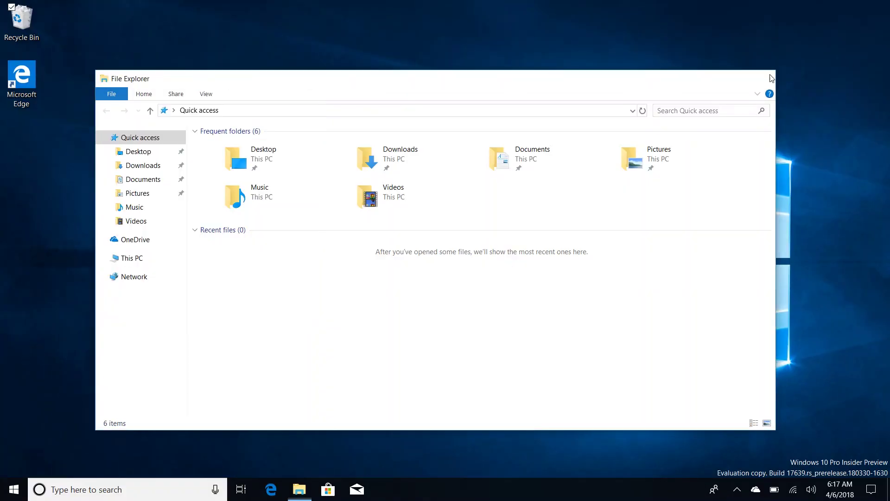
key("alt+F4")
Step: Launch Mail and restore the People tab beside the Outlook inbox from previous tabs
left_click(357, 489)
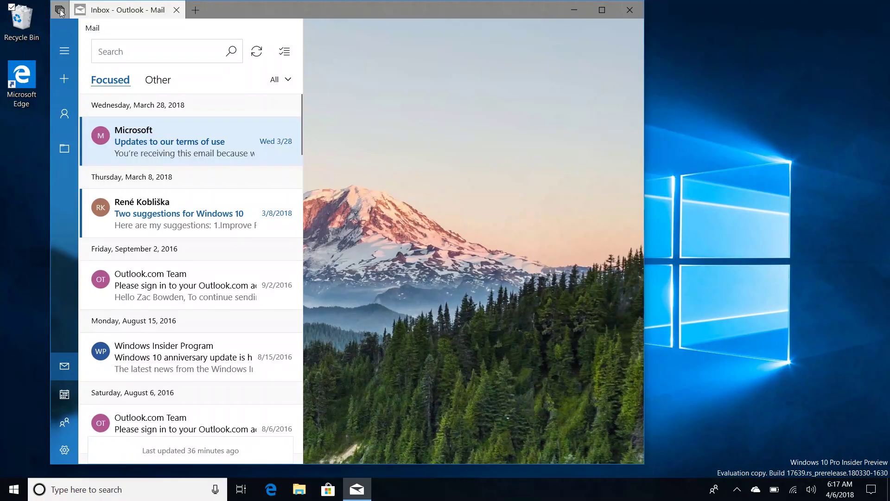
left_click(60, 10)
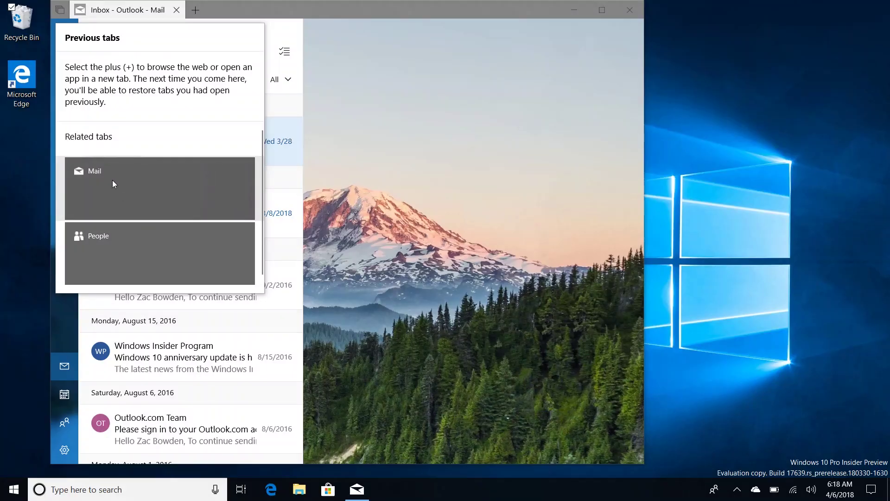
left_click(144, 172)
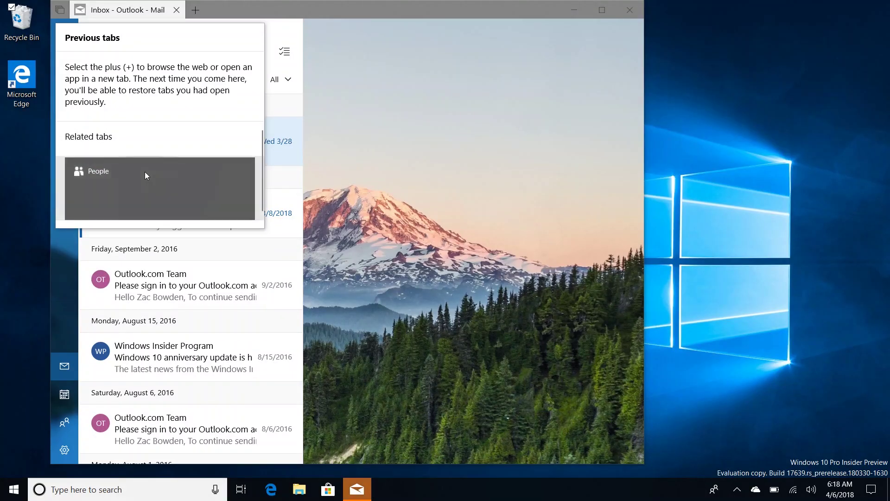
left_click(144, 171)
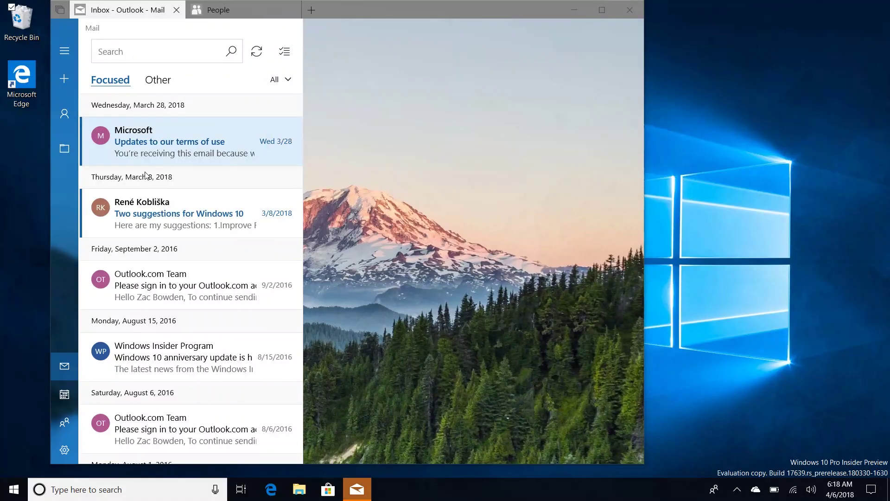
Step: Complete the People app setup with Get started and Ready to go
left_click(208, 13)
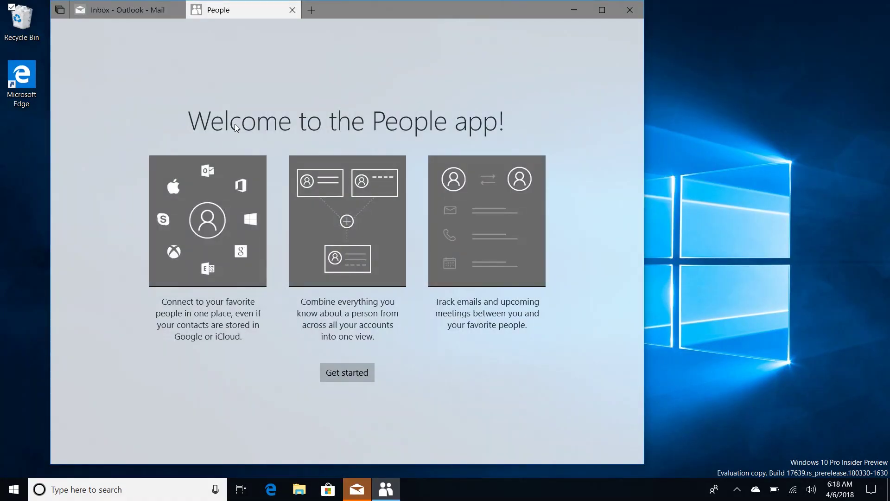
left_click(353, 378)
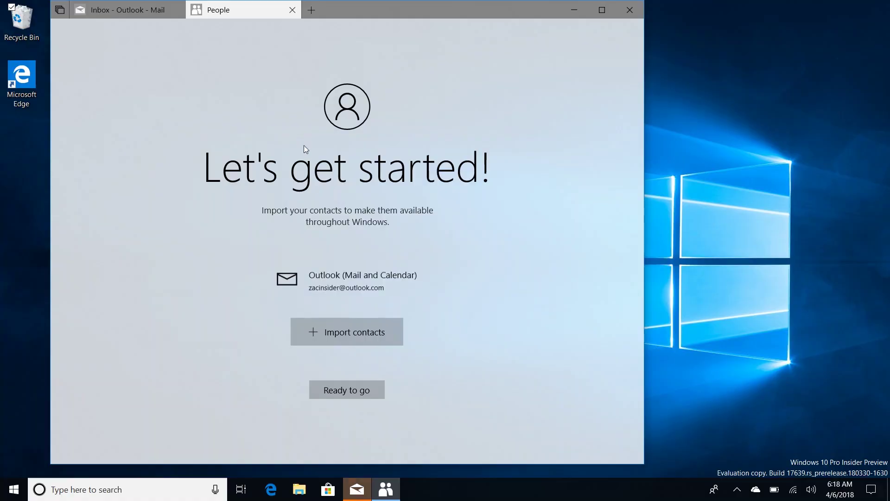
left_click(336, 394)
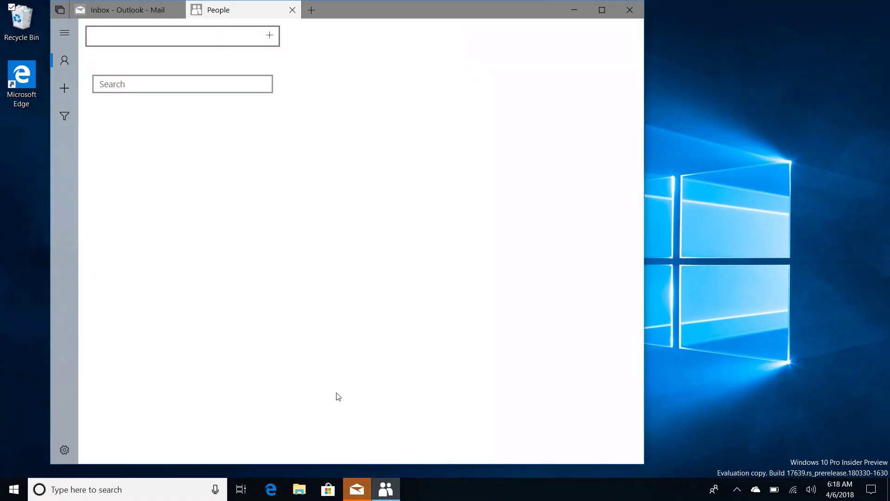
Step: Add a new Edge tab to the set, drag it toward People, and move the window down-right
left_click(310, 10)
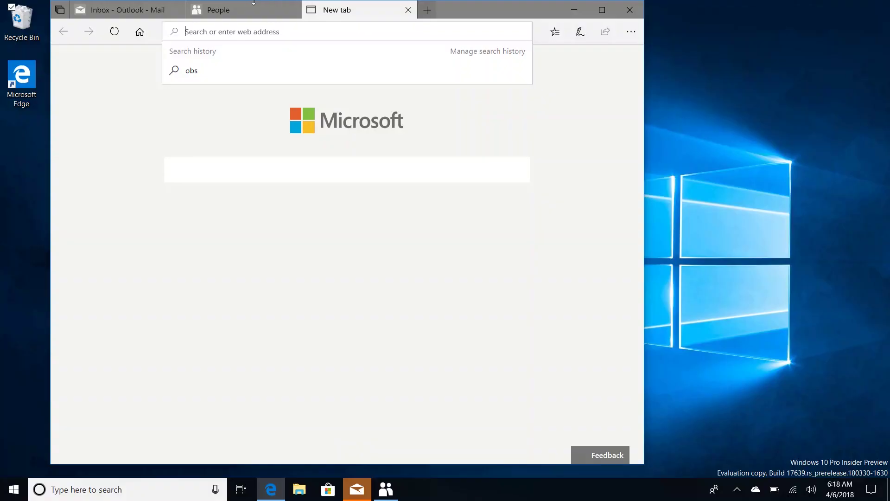
left_click(427, 9)
left_click_drag(431, 9, 350, 11)
left_click_drag(561, 14, 593, 39)
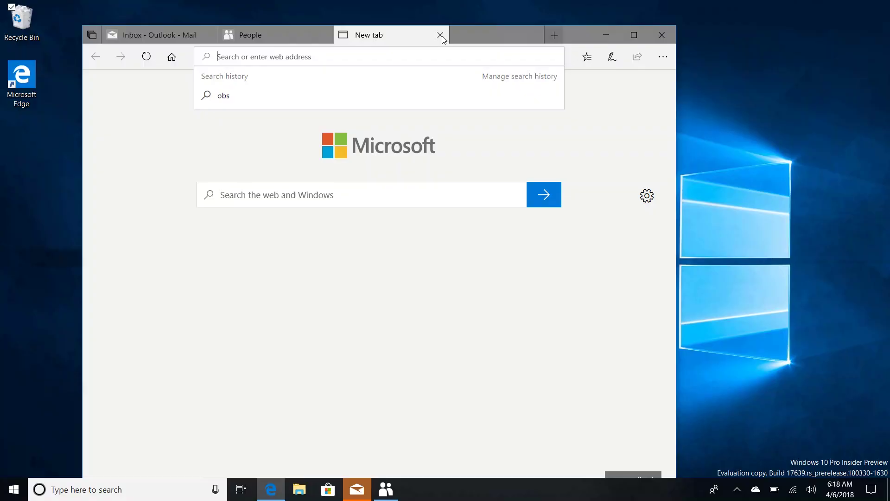
Step: Close the old tab set, then merge a File Explorer window into Mail's tab bar
left_click(663, 35)
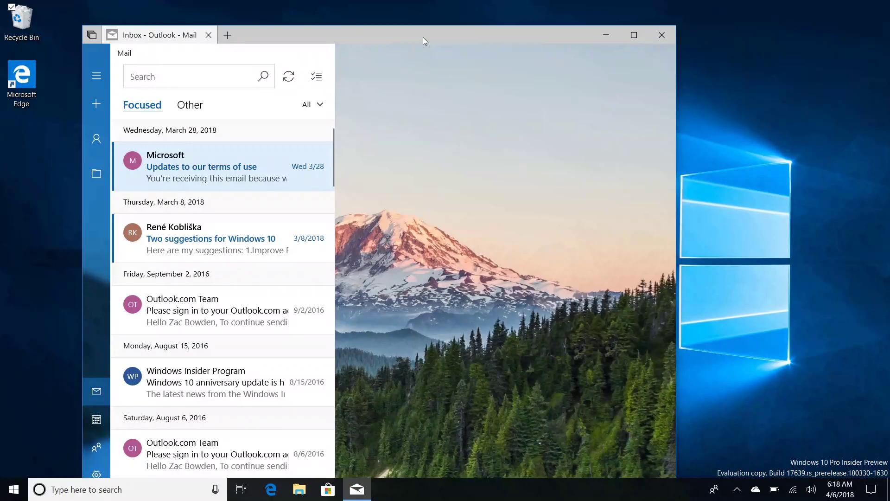
left_click_drag(423, 37, 446, 19)
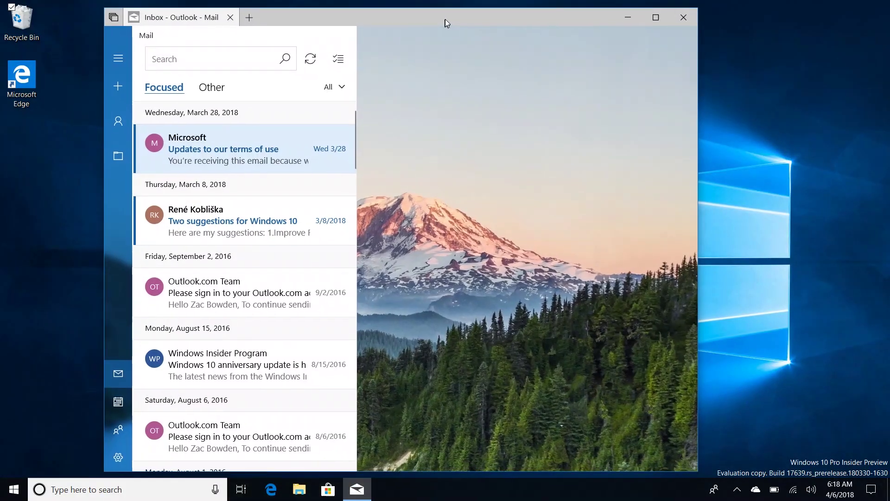
left_click(290, 494)
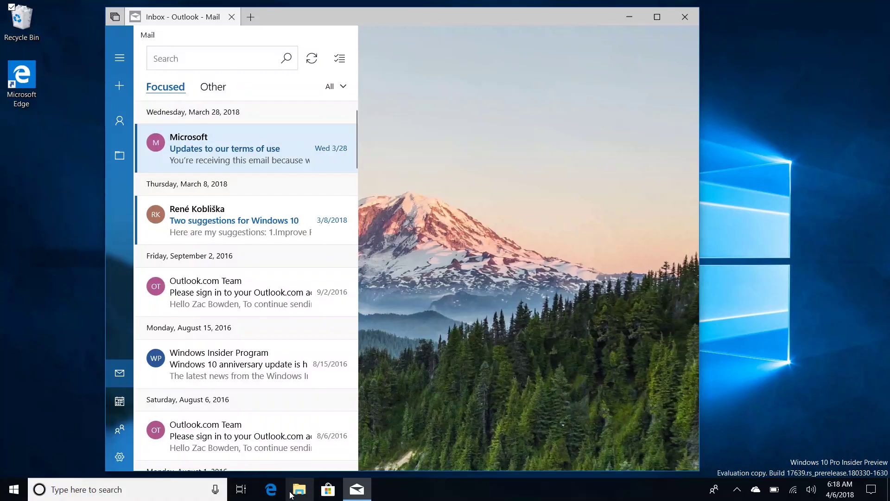
left_click_drag(179, 80, 240, 18)
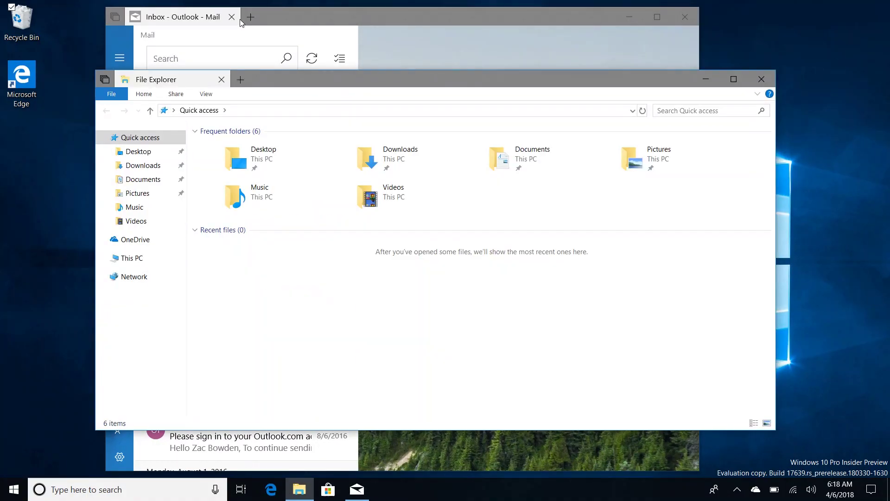
left_click_drag(167, 76, 176, 18)
Step: Switch between the inbox and Explorer tabs, dismiss the restore tip, and close the Explorer tab
left_click(269, 18)
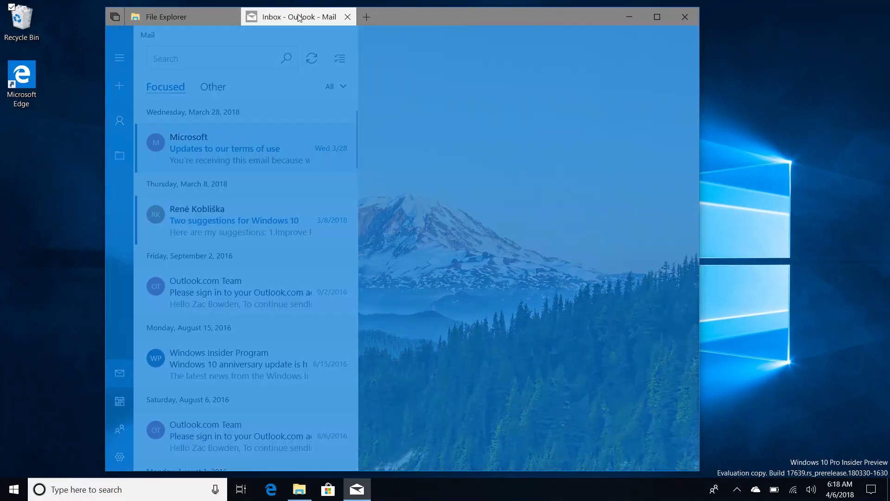
left_click(190, 18)
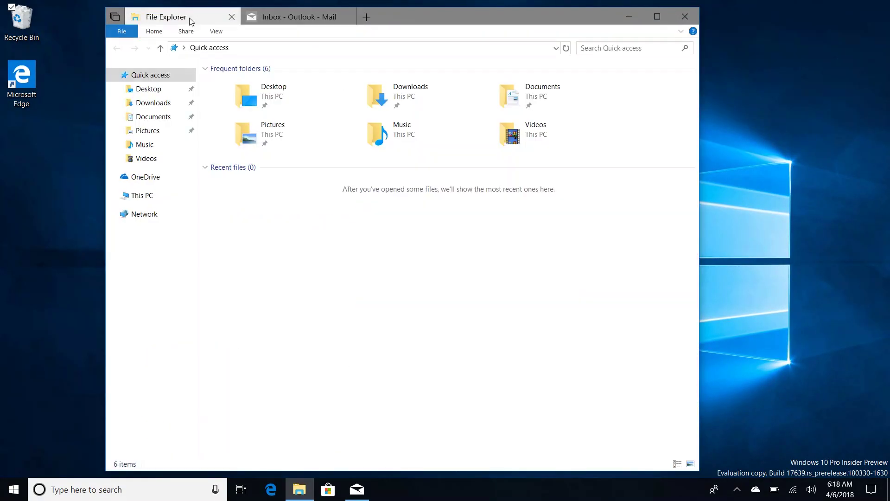
left_click(115, 21)
left_click(224, 26)
left_click(231, 18)
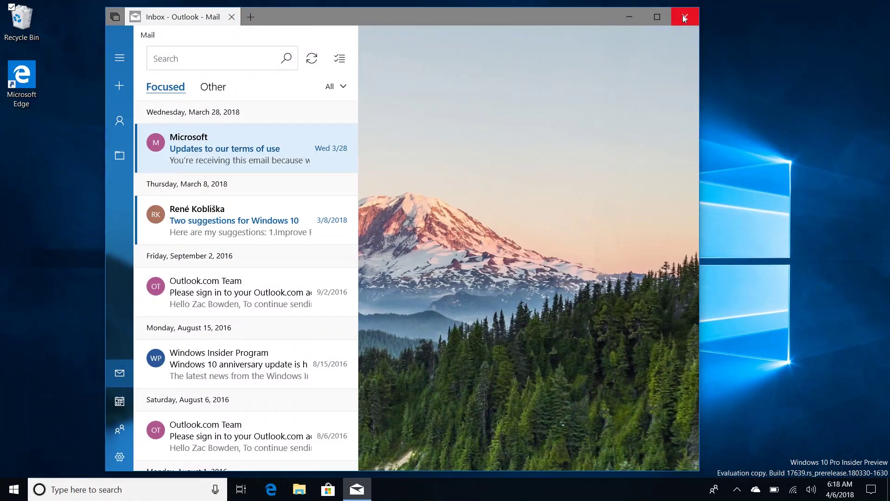
Step: Close Mail, relaunch it, and restore the Mail tab from the previous tabs list
left_click(232, 17)
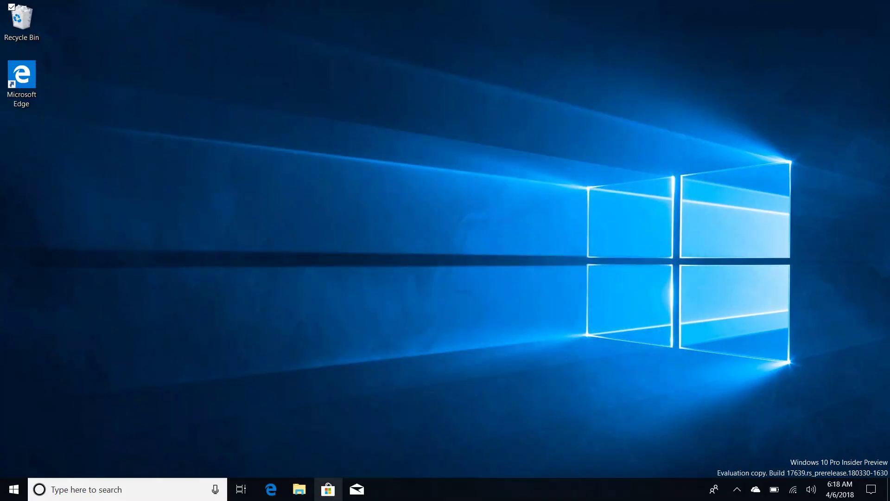
right_click(335, 488)
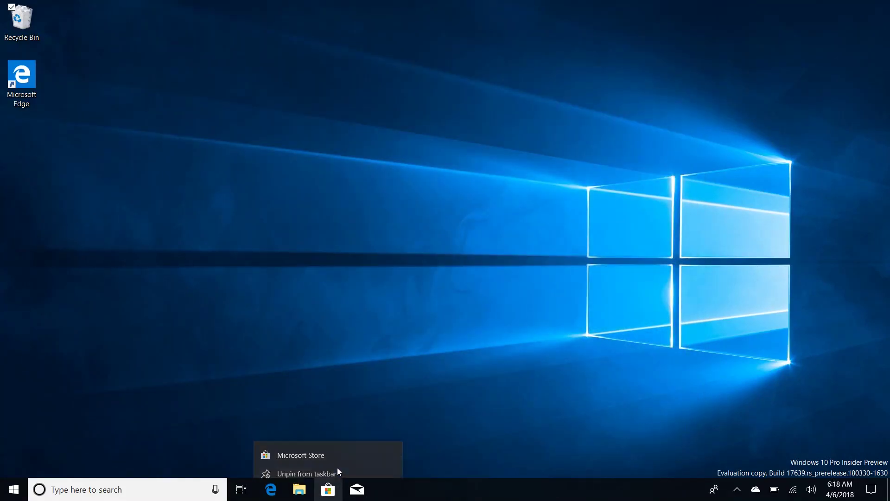
left_click(357, 490)
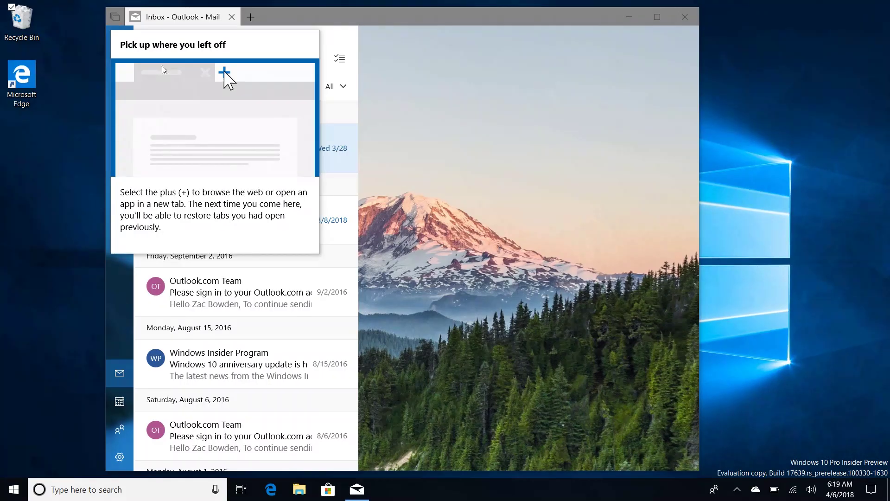
left_click(115, 22)
left_click(116, 22)
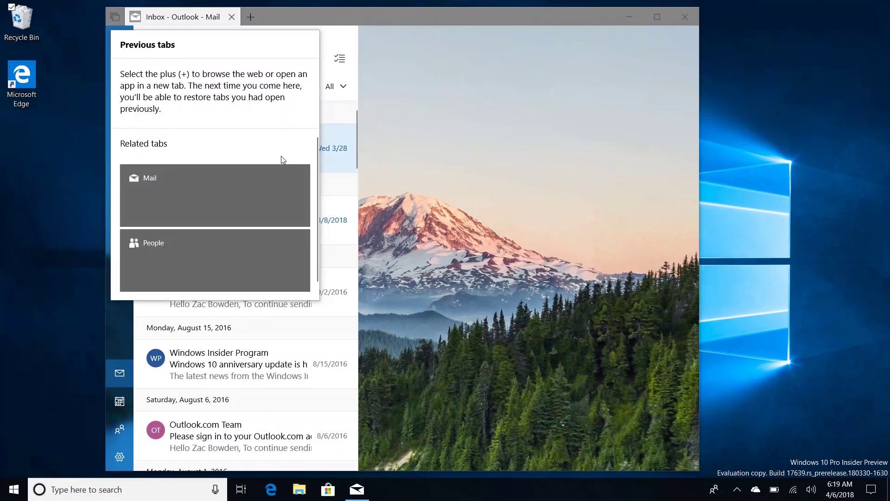
left_click(277, 175)
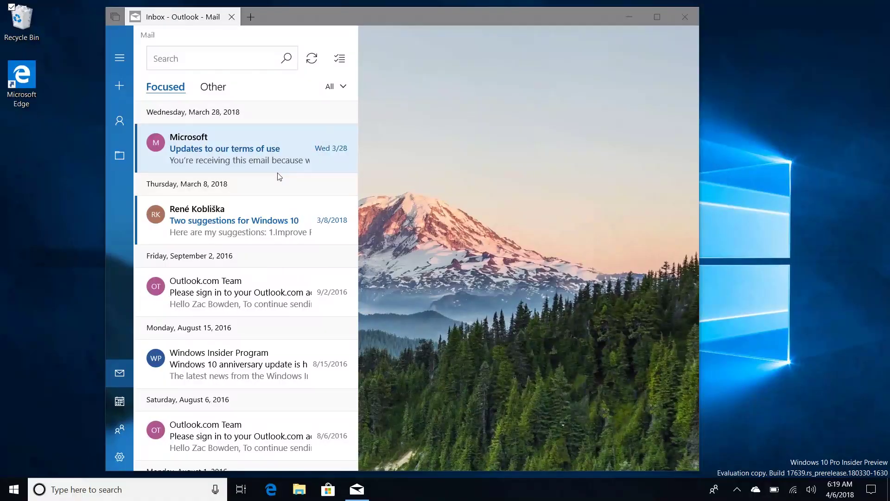
Step: Open Calendar as a second tab beside the inbox, showing April 2018
left_click(115, 17)
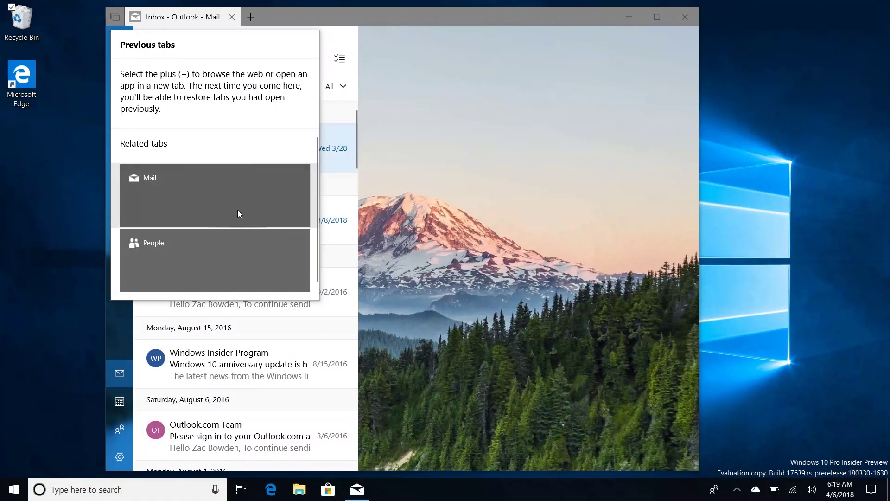
left_click(314, 24)
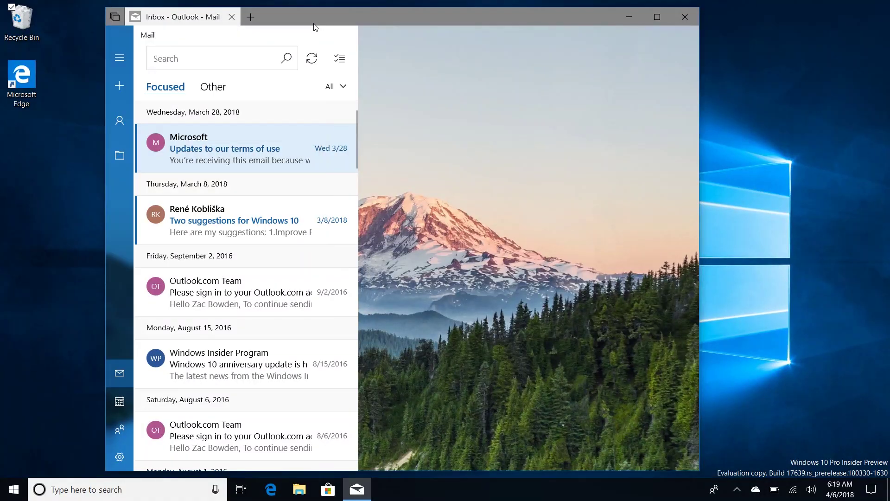
left_click(126, 398)
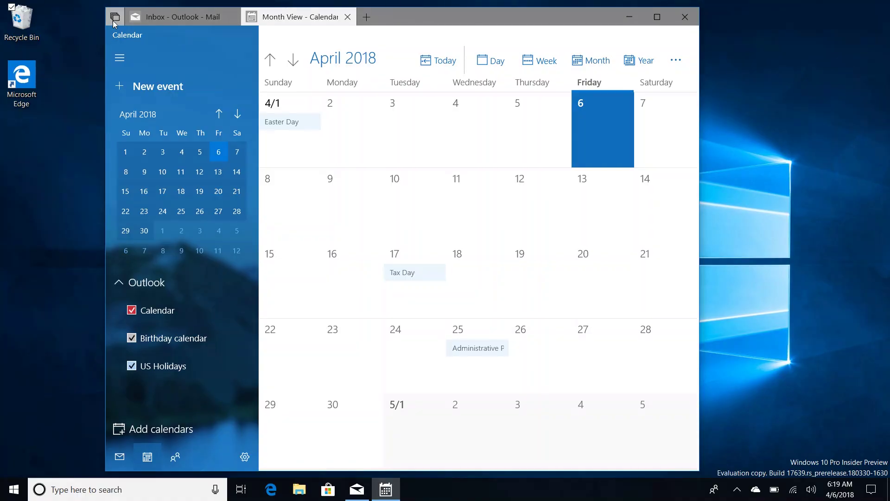
Step: Relaunch Mail, restore its last tab, add Calendar as a tab, and close the inbox tab
left_click(688, 18)
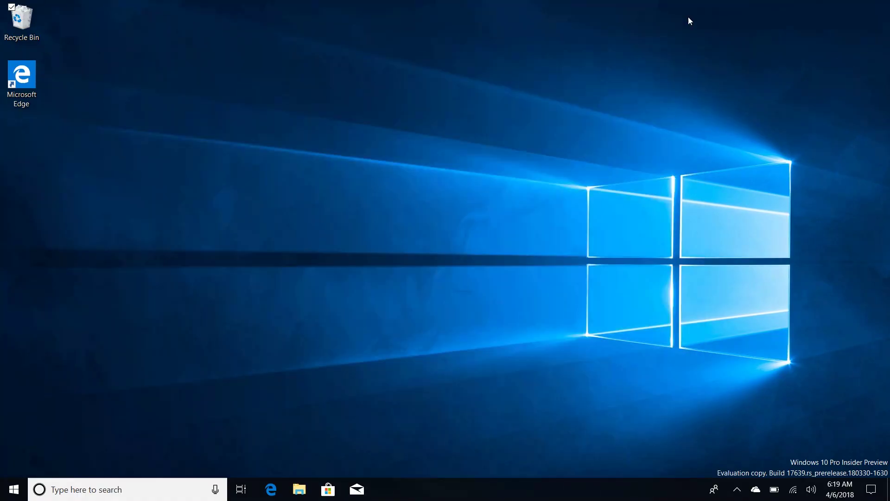
left_click(356, 489)
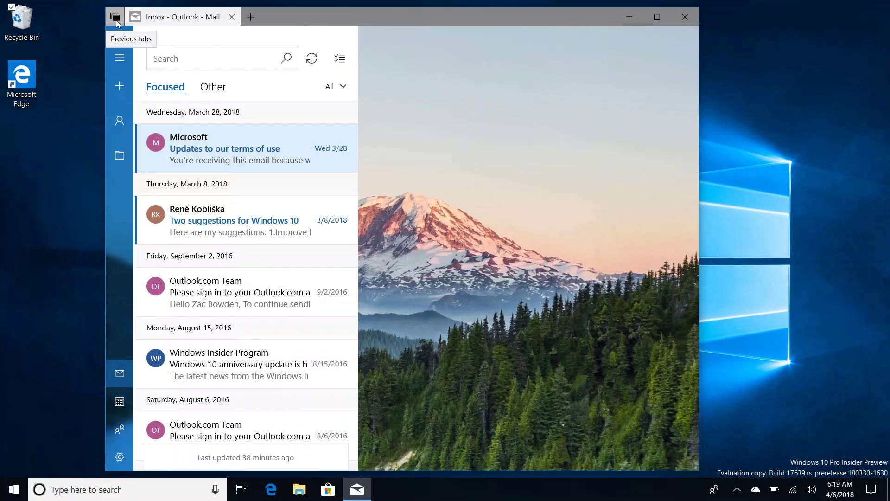
left_click(118, 19)
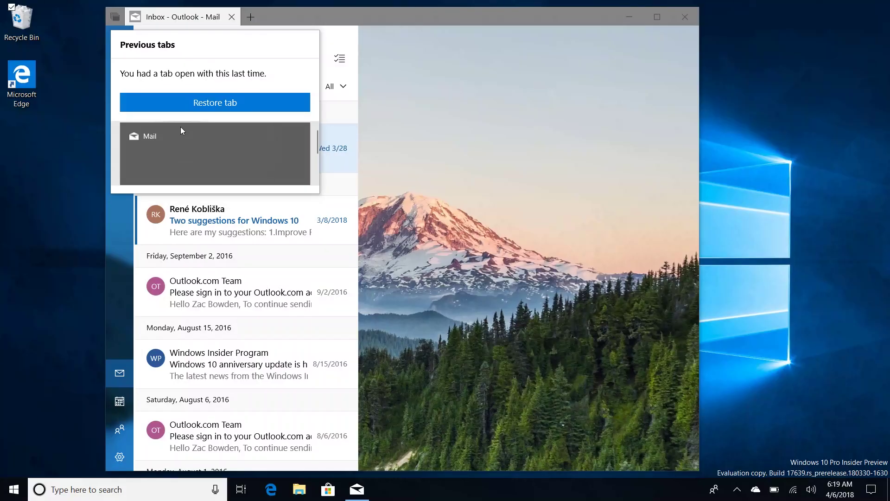
left_click(182, 104)
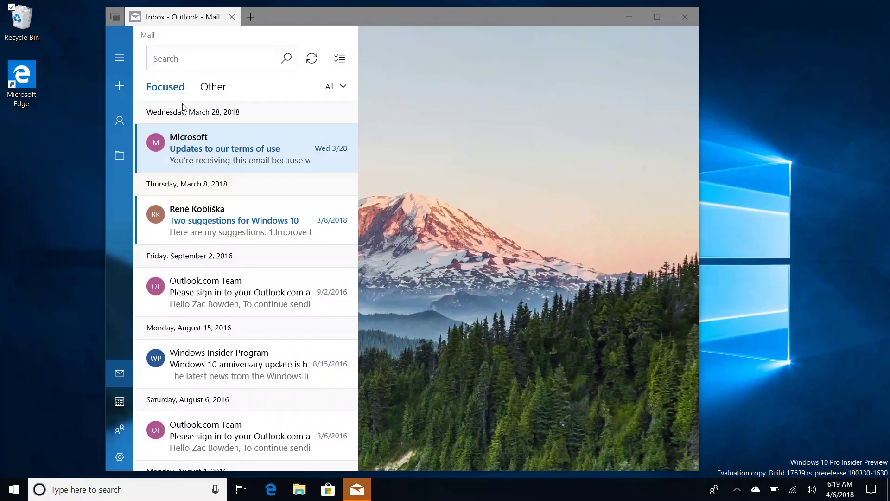
left_click(120, 401)
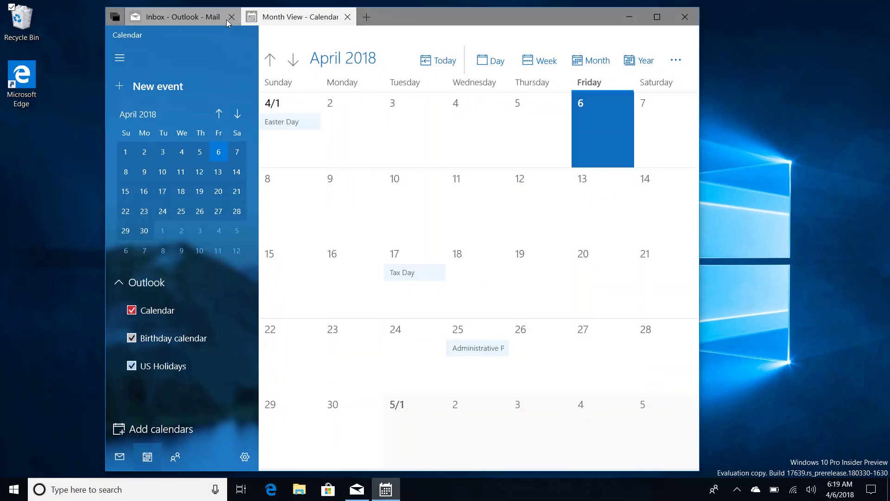
left_click(226, 20)
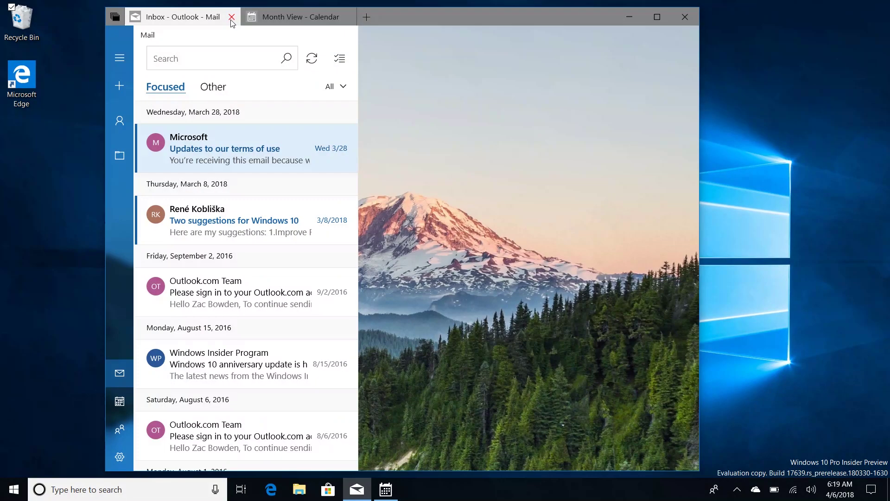
left_click(231, 19)
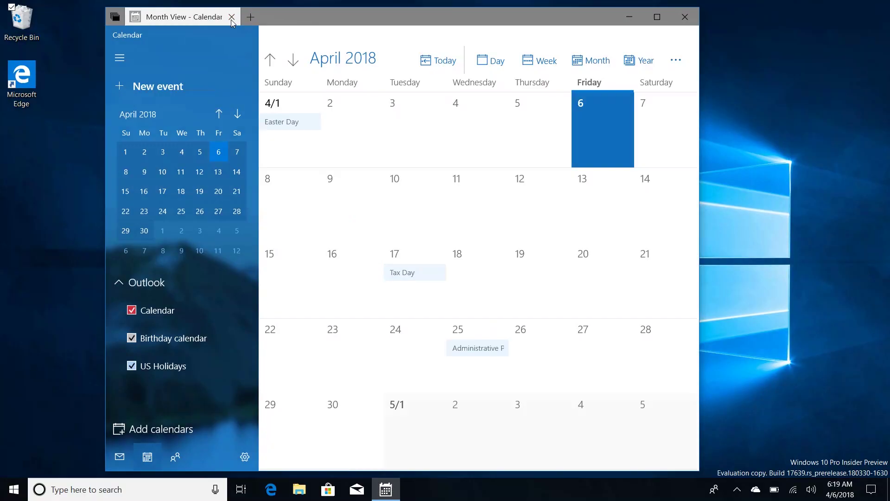
Step: Reopen Mail as a tab and add People from Mail's related tabs
left_click(120, 456)
left_click(115, 18)
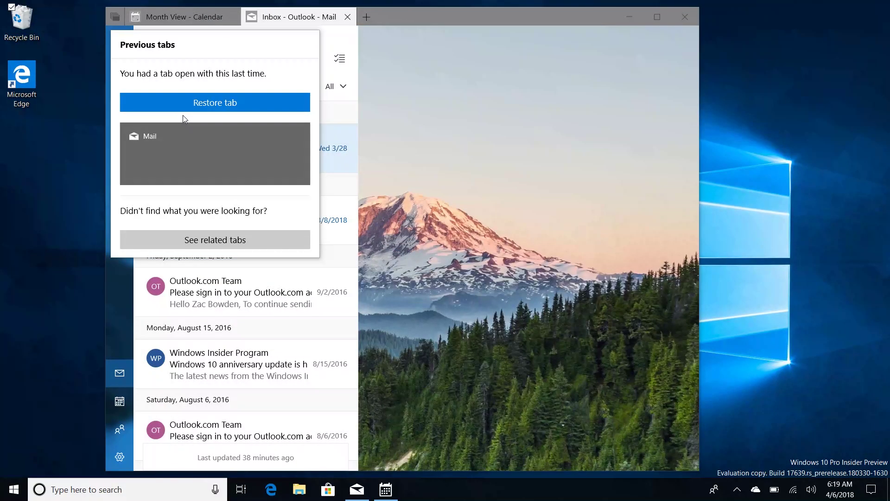
left_click(303, 249)
left_click(233, 132)
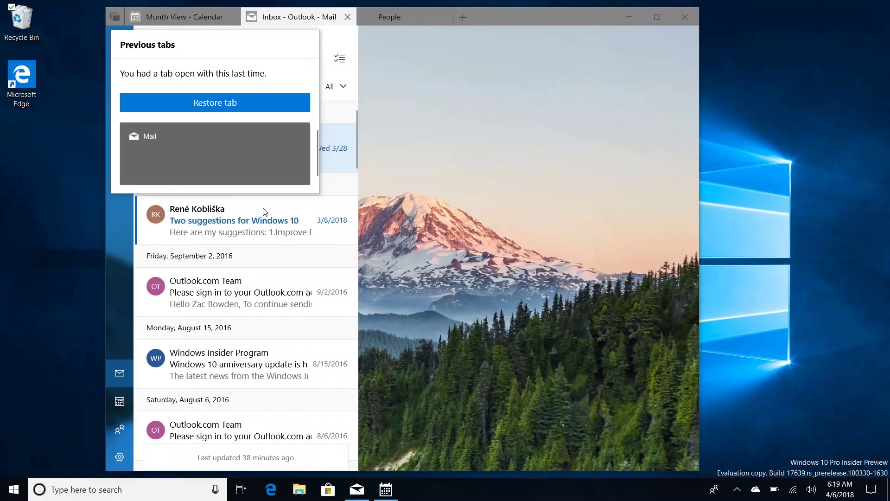
left_click(248, 132)
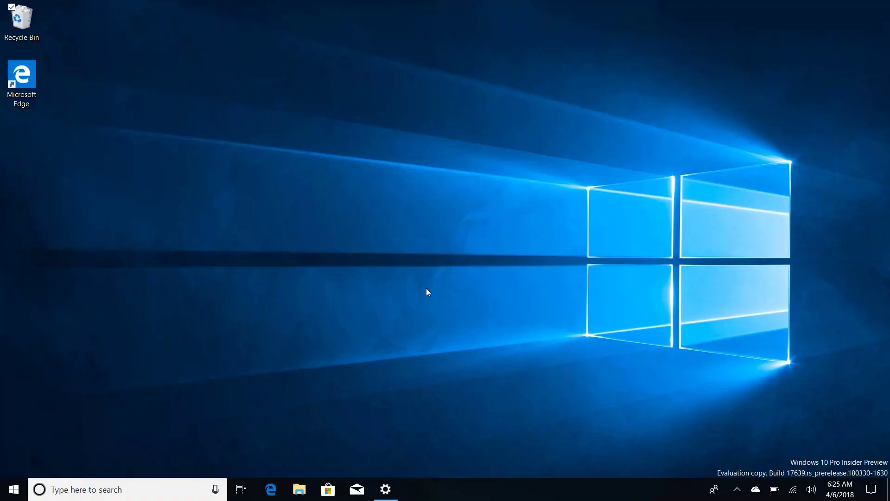
Step: Resume the earlier Mail activity from Timeline and check its suggested previous tabs
left_click(252, 488)
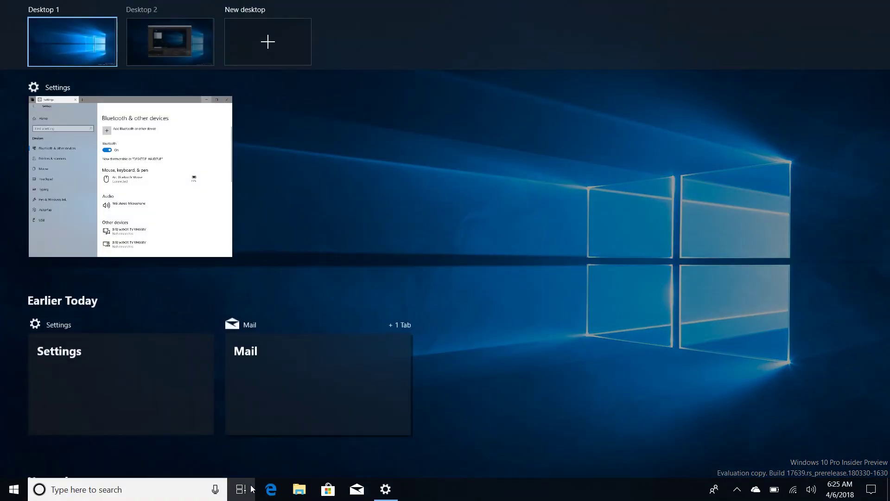
scroll(449, 335, "down", 3)
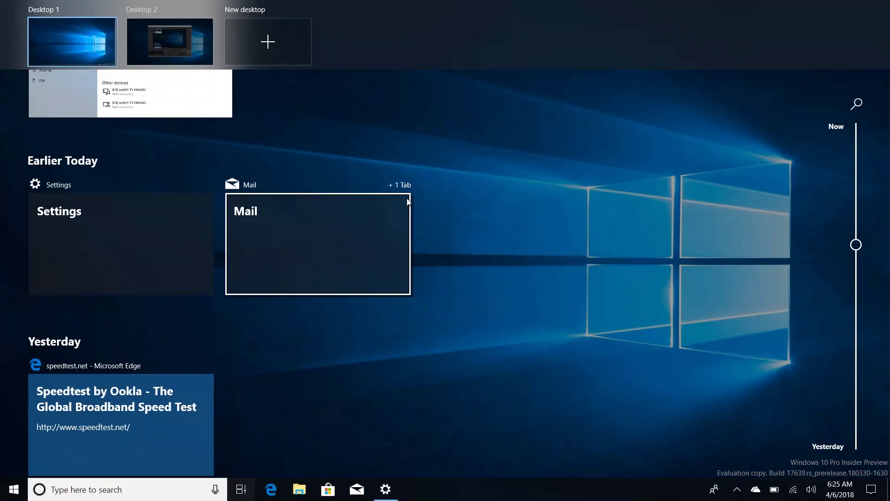
left_click(354, 232)
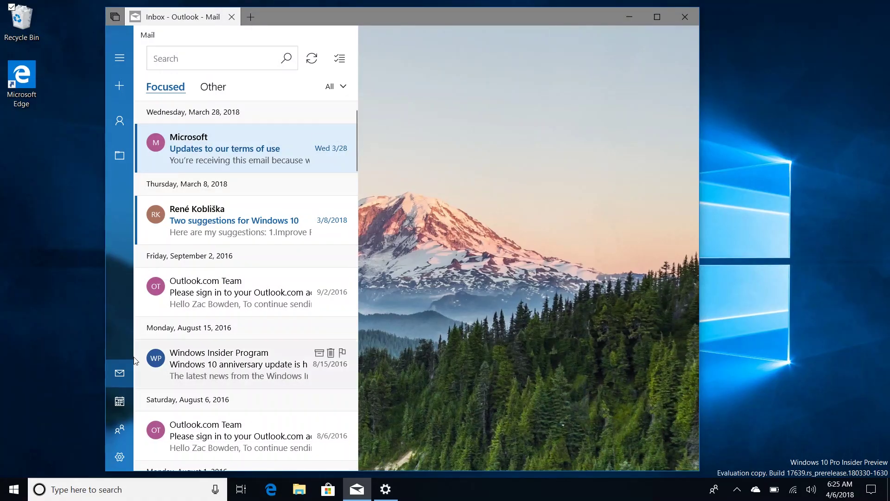
left_click(118, 20)
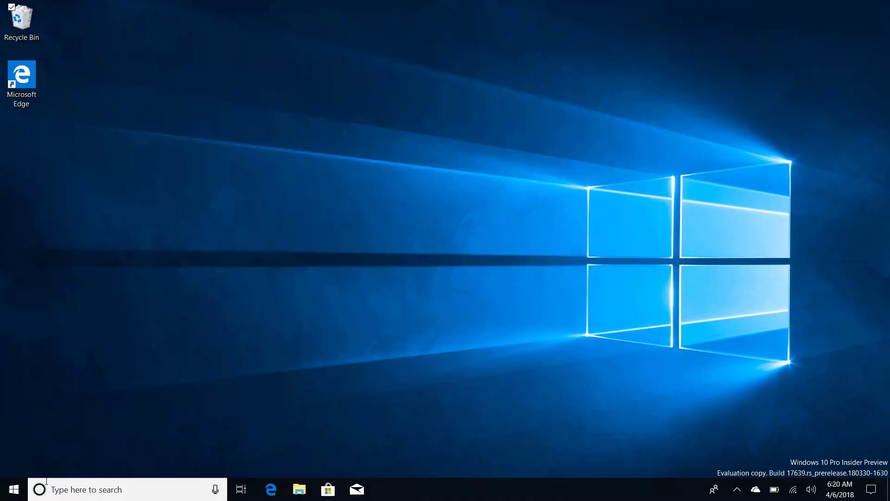
left_click(14, 489)
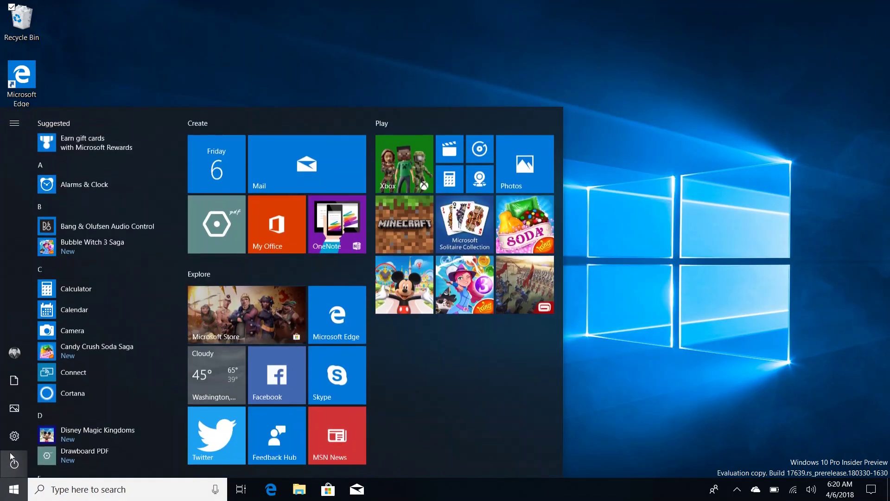
Step: Go to Settings > System > Multitasking for the Sets options, then launch Microsoft Store
left_click(13, 444)
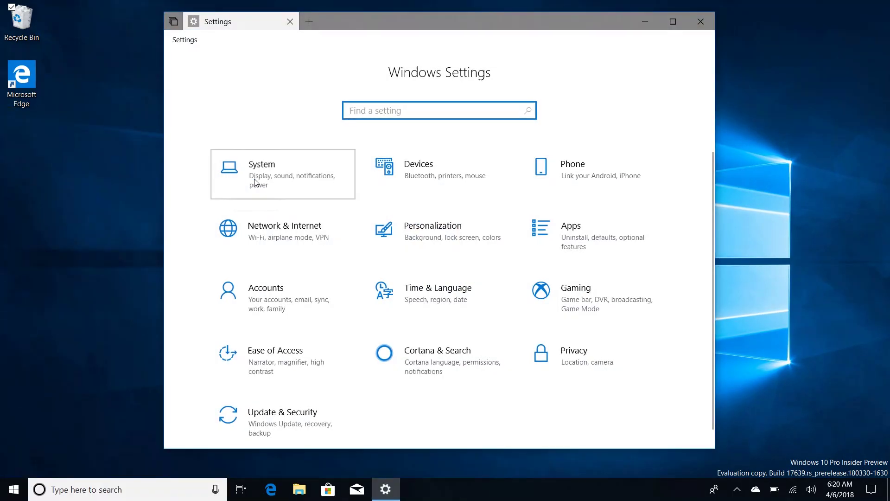
left_click(254, 179)
left_click(258, 379)
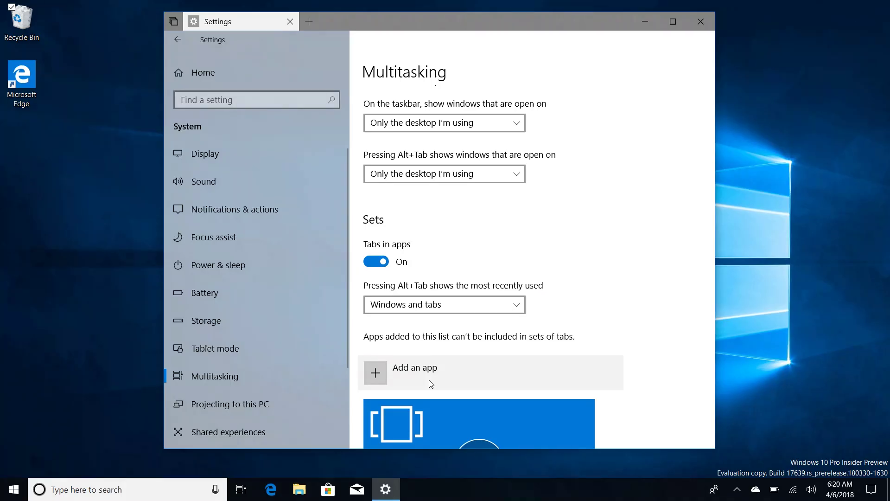
left_click(333, 491)
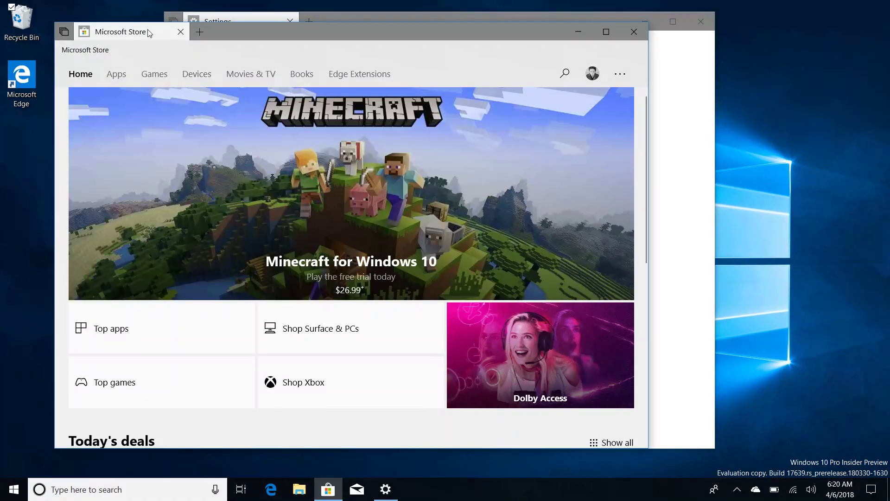
Step: Add Microsoft Store to the apps excluded from tab sets and relaunch it untabbed
left_click(634, 32)
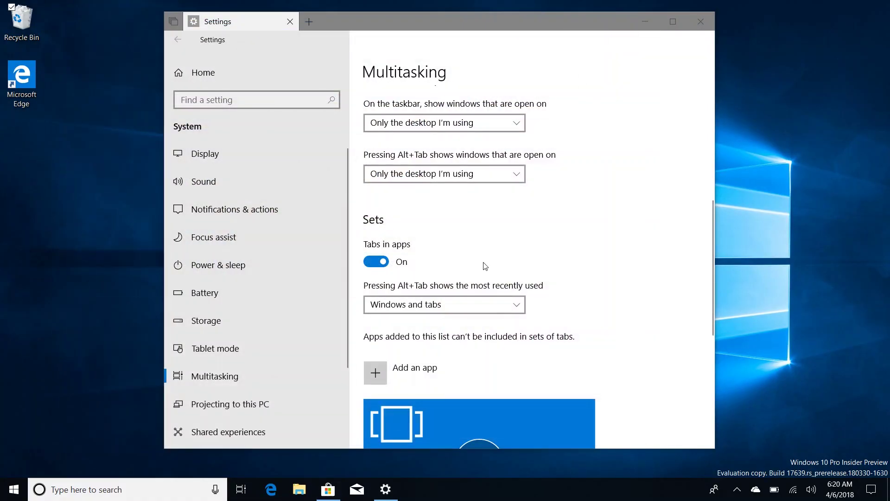
left_click(417, 368)
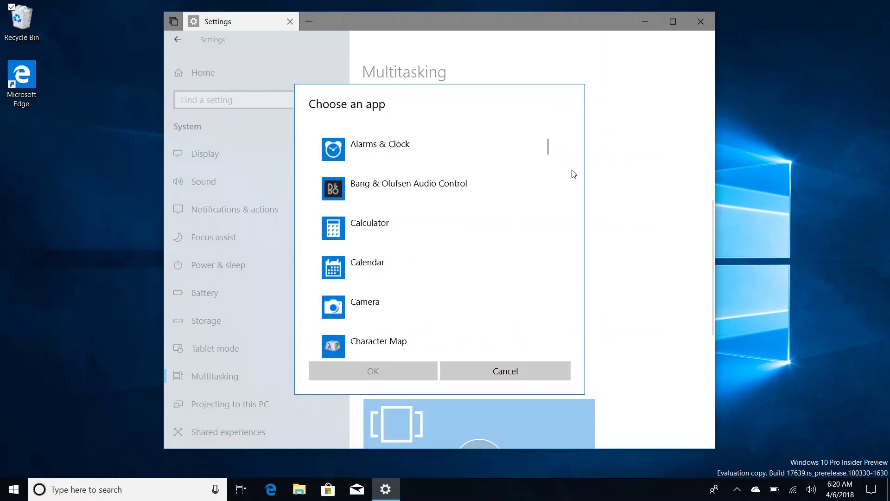
left_click_drag(546, 143, 545, 214)
left_click(414, 256)
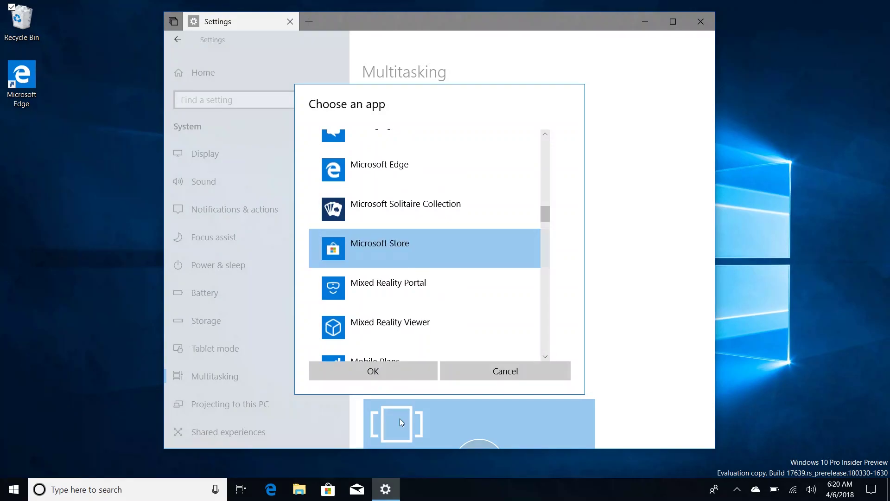
left_click(379, 377)
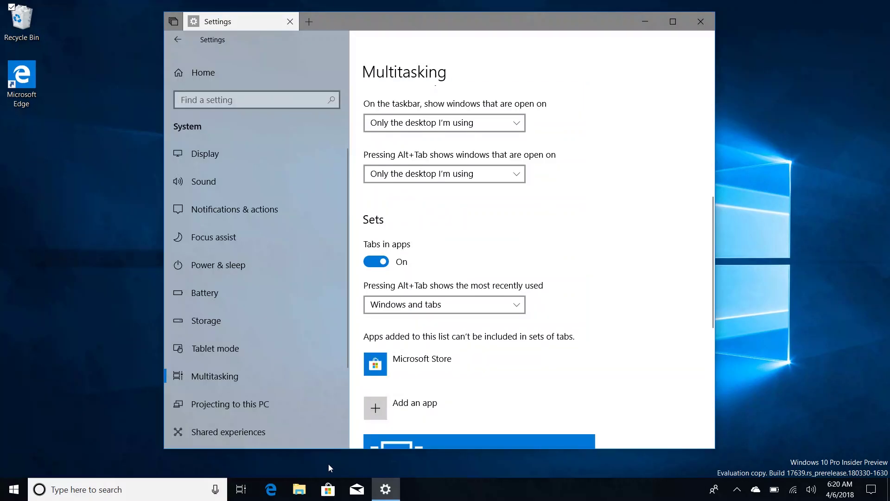
left_click(328, 489)
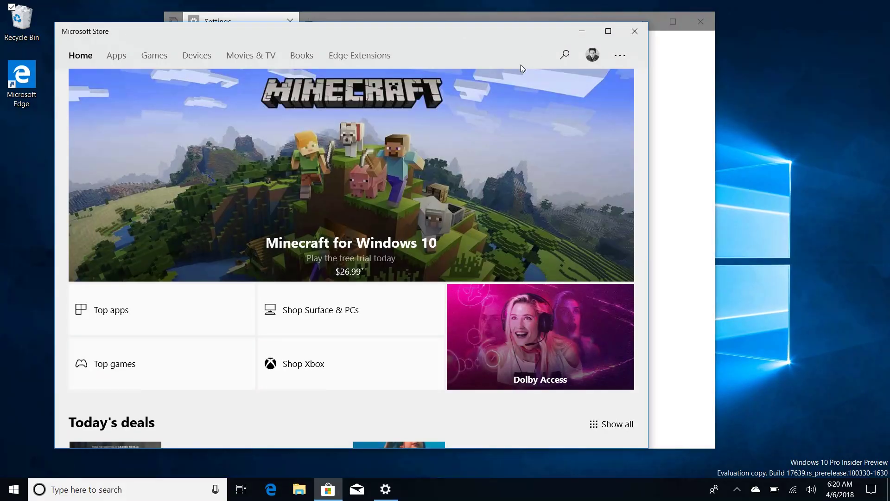
Step: Close the Store and remove Microsoft Store from the tab-set exclusion list
left_click(635, 31)
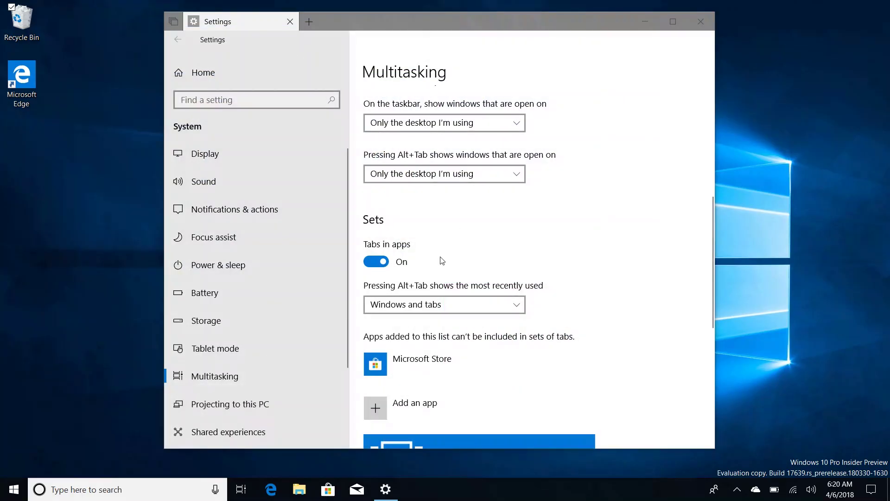
left_click(413, 359)
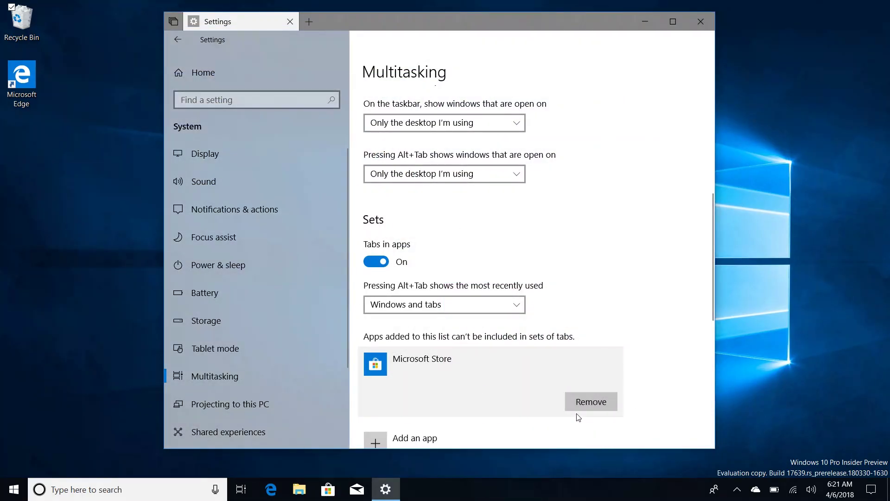
left_click(578, 403)
Step: Keep the recent-switching option set to Windows and tabs
left_click(455, 306)
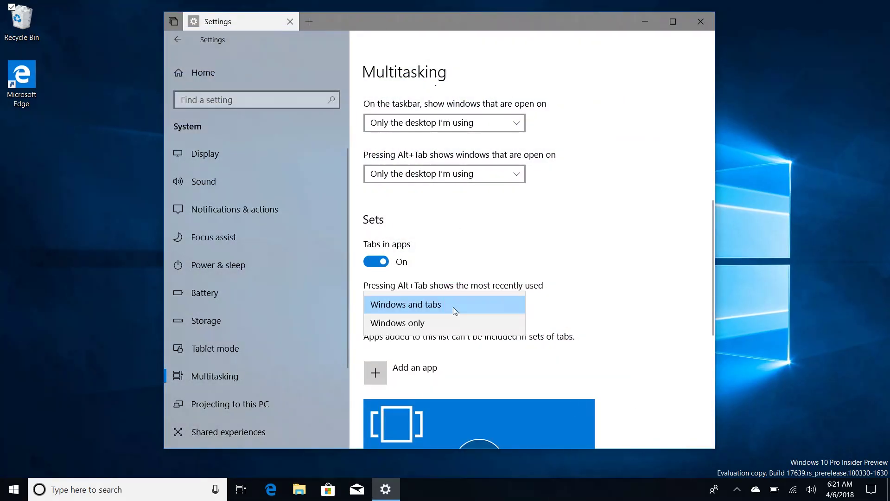
scroll(452, 260, "down", 2)
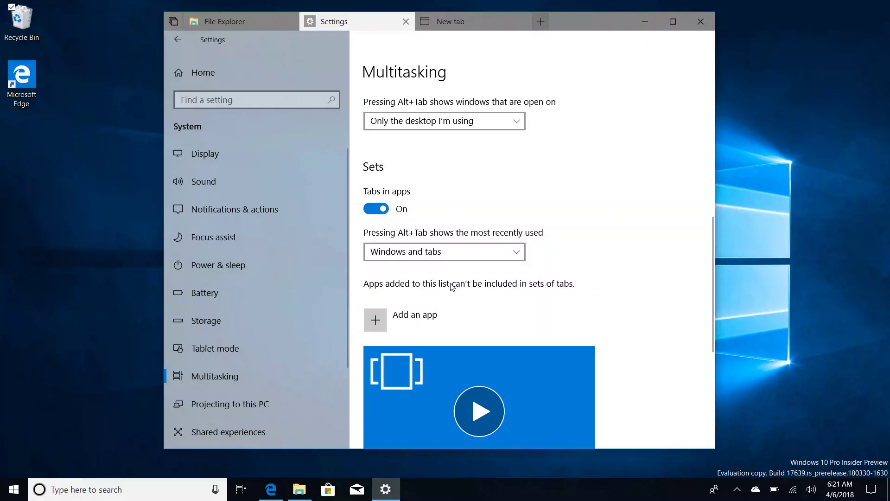
left_click(443, 252)
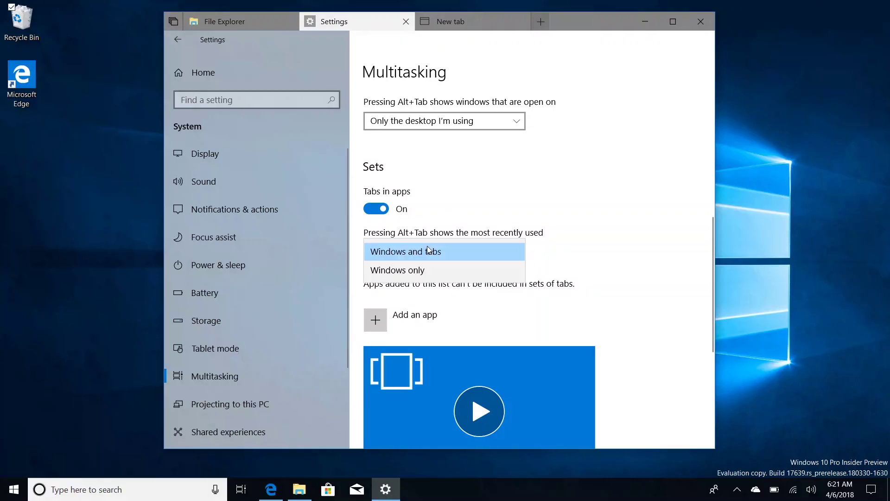
left_click(423, 252)
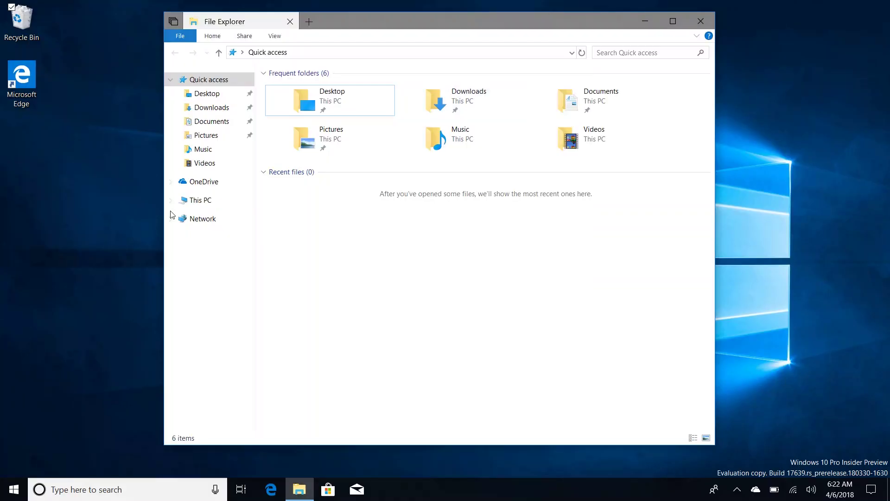
Step: Open This PC, open Downloads in a new tab, then close that Downloads tab
left_click(201, 200)
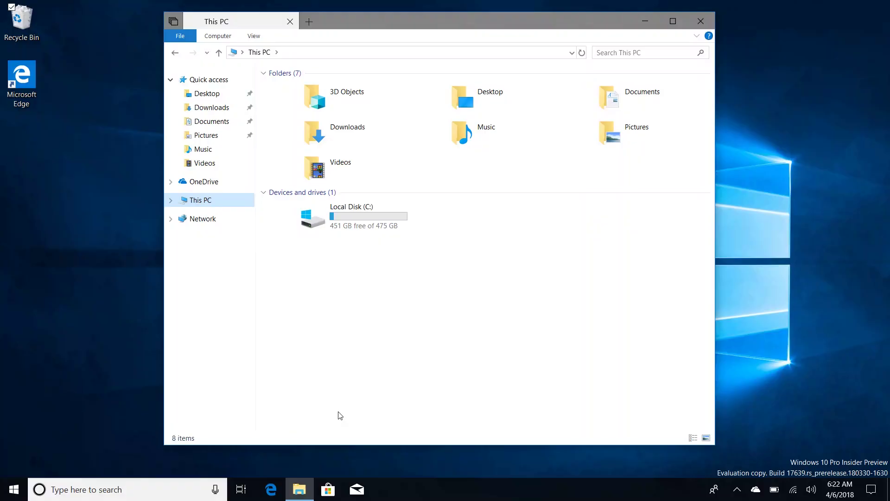
left_click(366, 138)
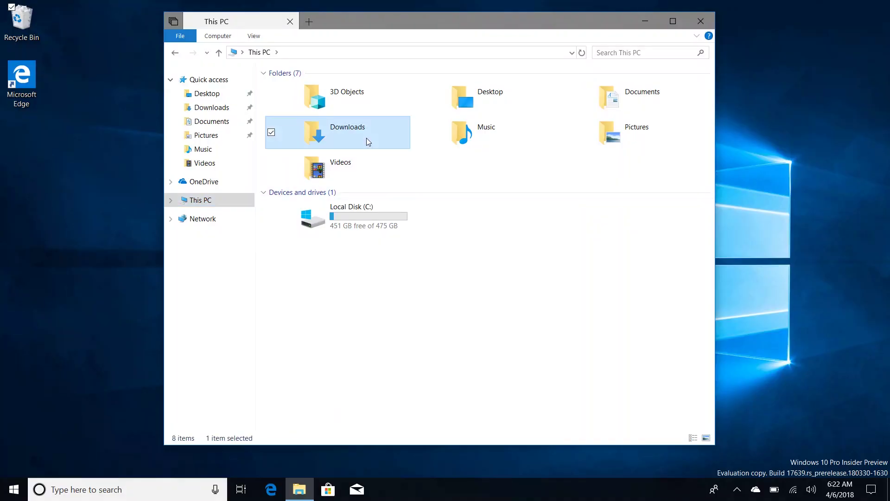
right_click(366, 138)
left_click(346, 160)
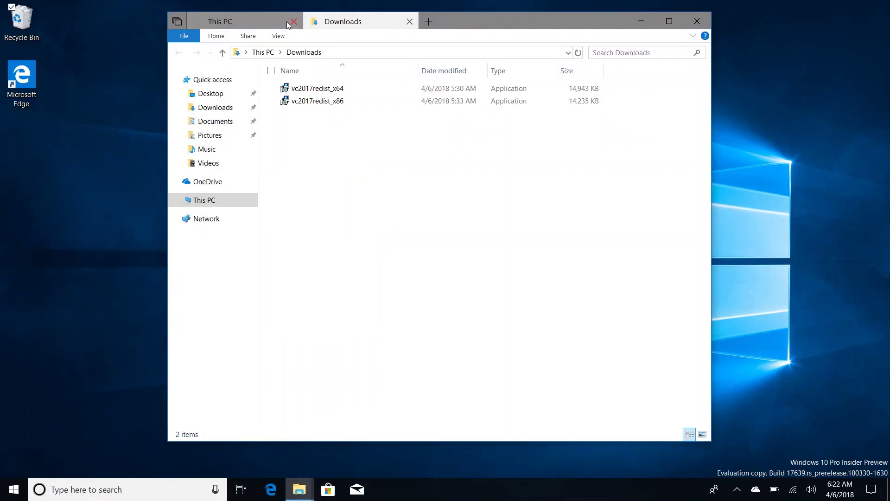
left_click(265, 19)
left_click(409, 22)
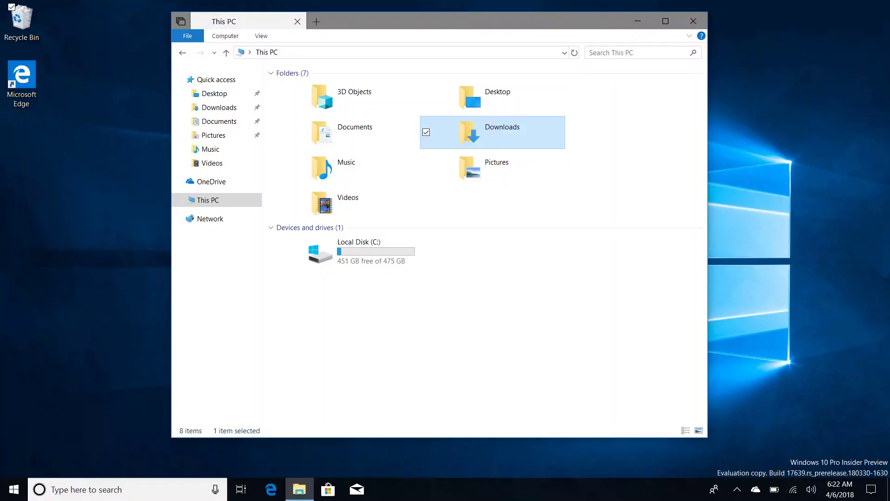
Step: Add two new browser tabs to the This PC set, then close all tabs right of This PC
left_click(316, 21)
left_click(432, 22)
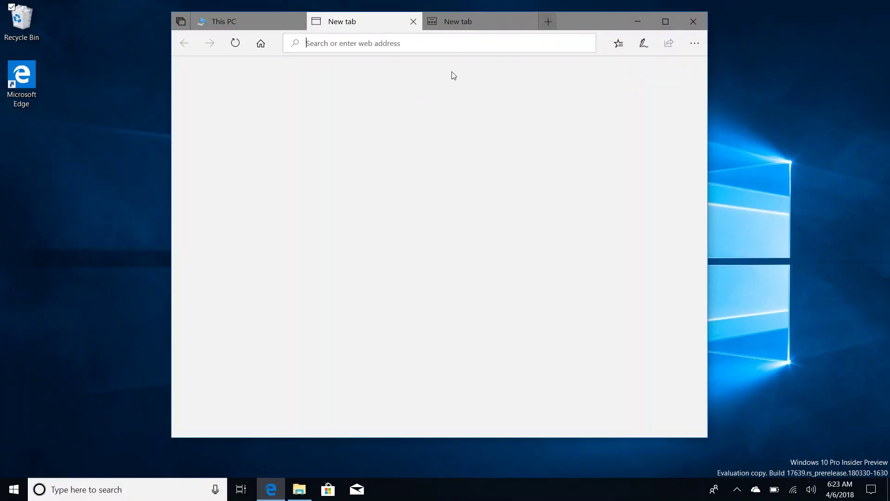
right_click(249, 20)
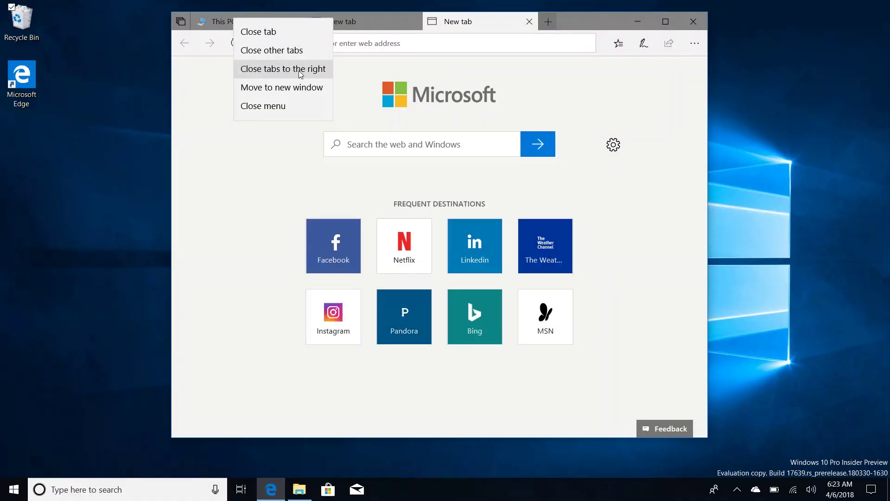
left_click(301, 70)
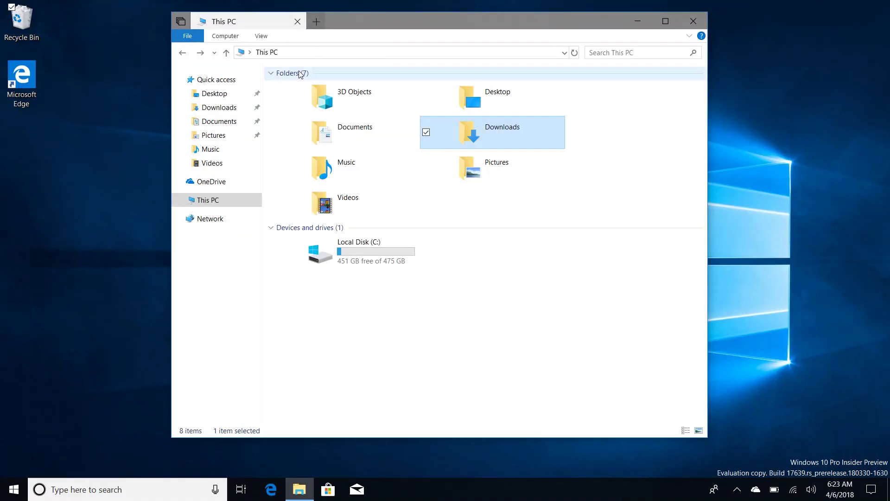
Step: Add two more new tabs, then close every tab except the middle New tab
left_click(316, 22)
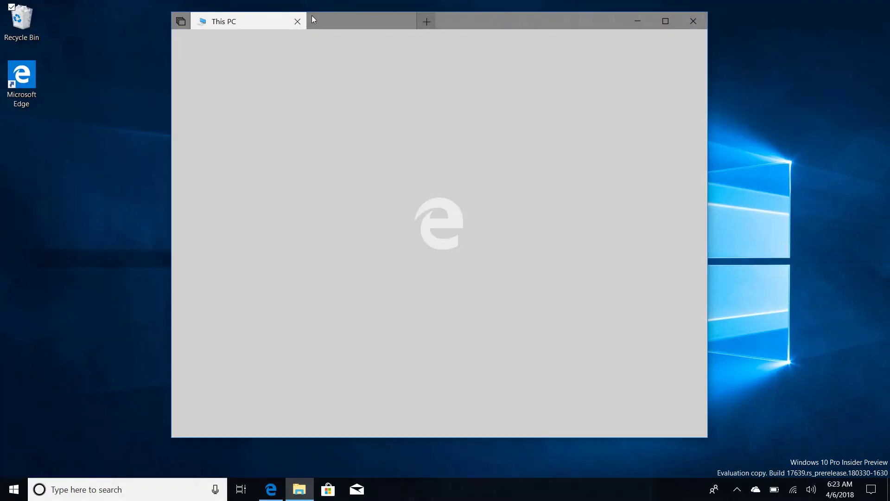
left_click(433, 22)
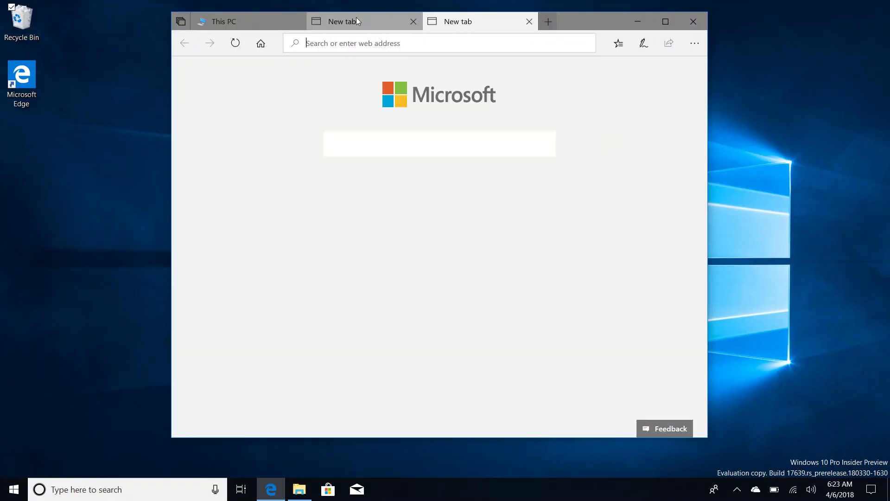
right_click(321, 17)
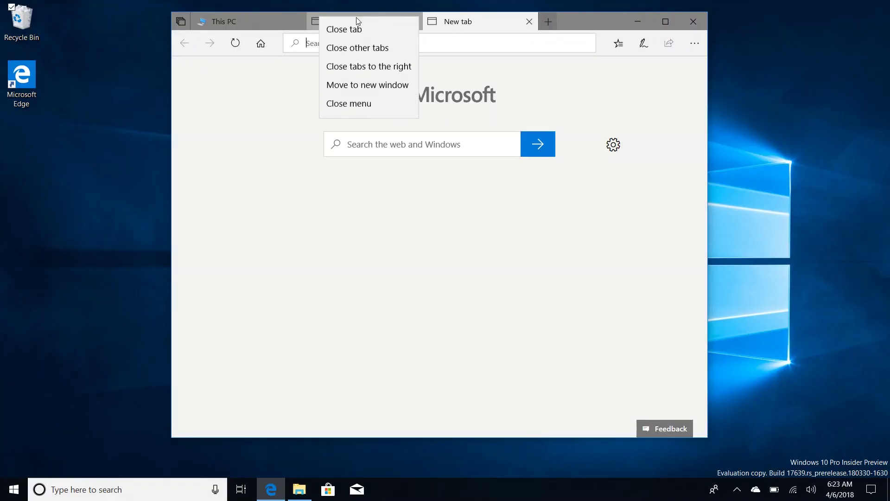
left_click(364, 49)
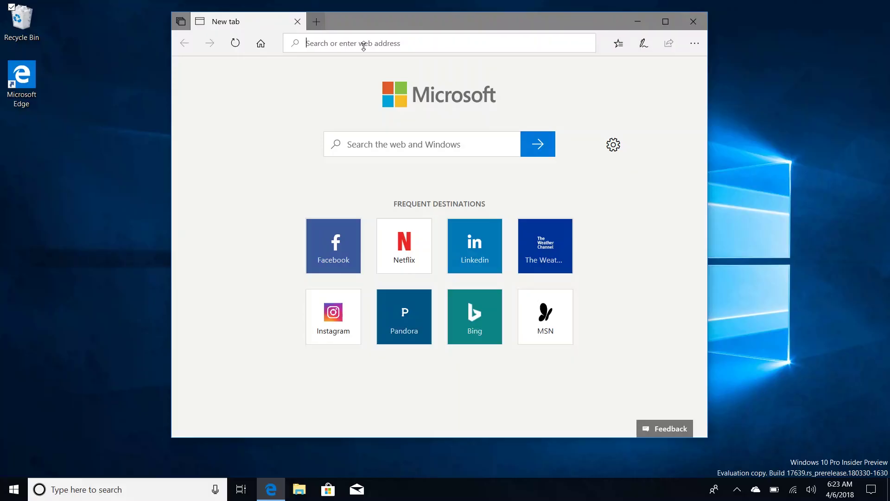
Step: Close Edge and view the Arc Bluetooth Mouse's 89% battery under Settings > Devices
left_click(693, 21)
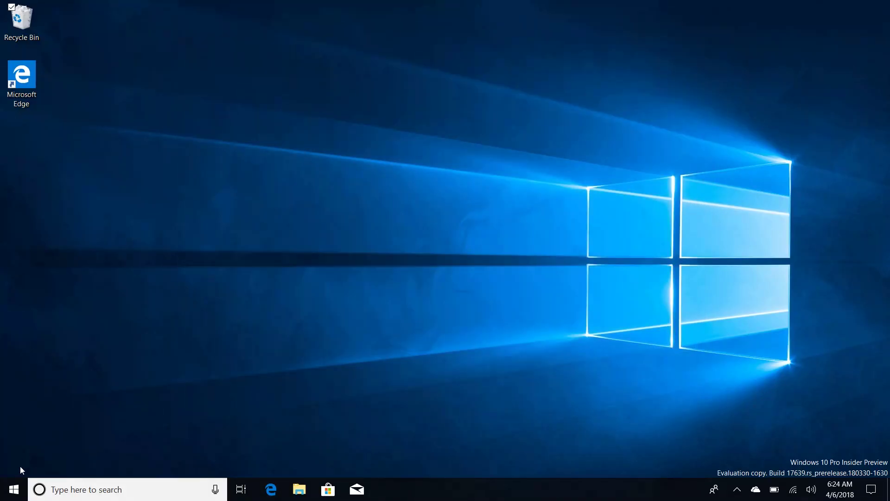
left_click(14, 490)
left_click(16, 433)
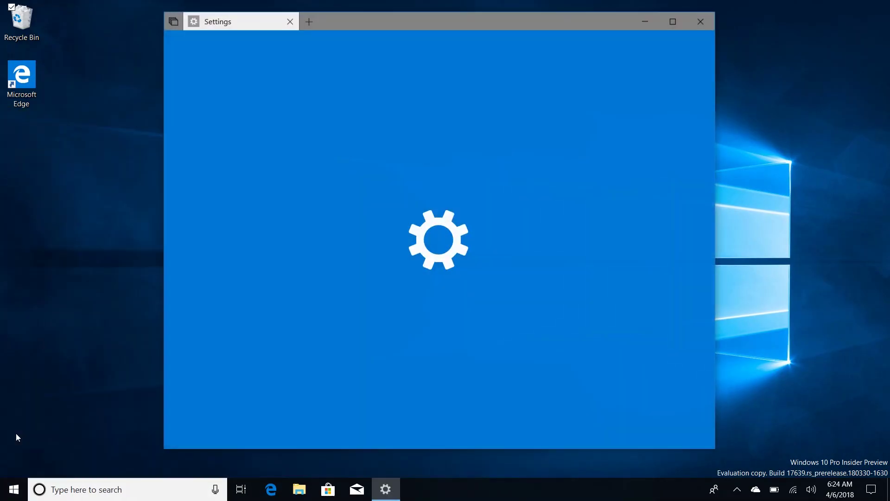
left_click(449, 180)
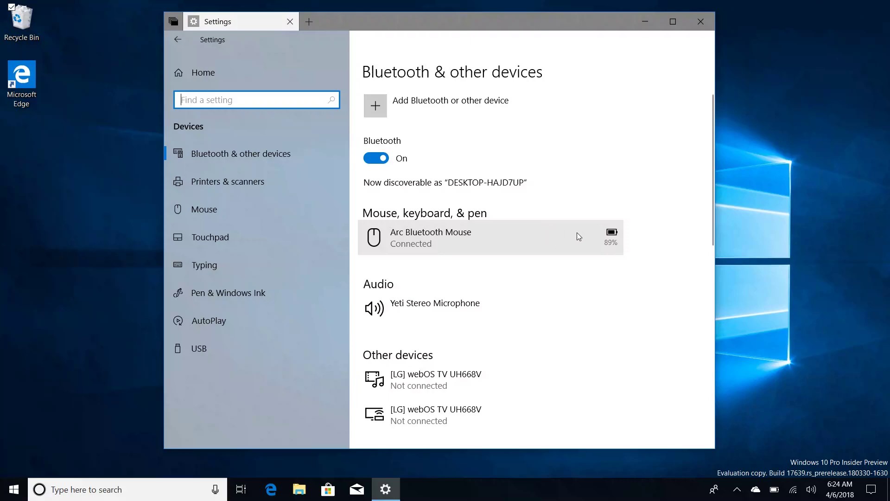
left_click(611, 242)
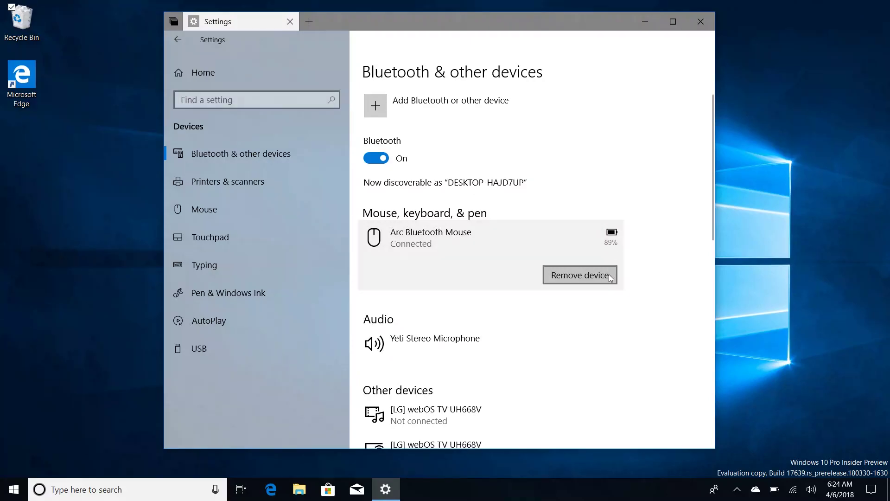